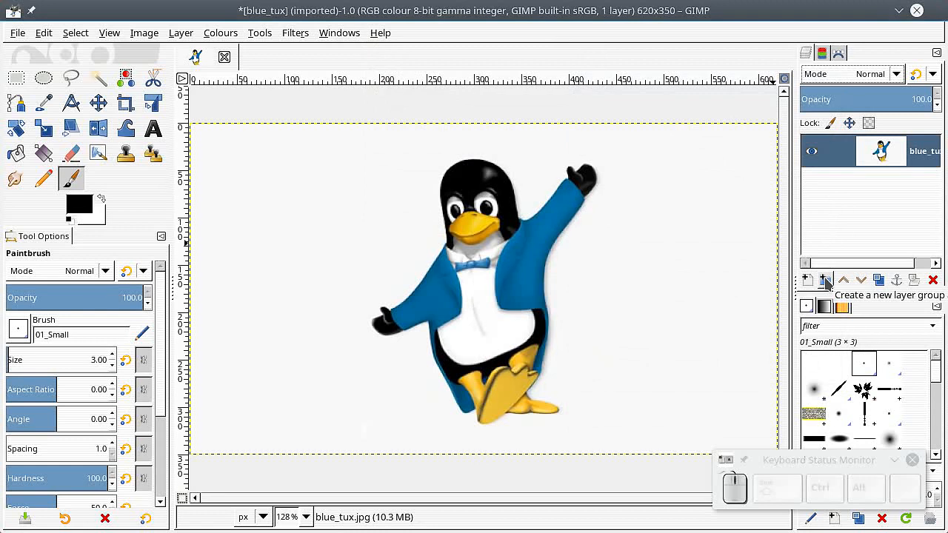
- Create a new layer group and draw a straight two-point polygonal path beside the penguin from its feet up to its raised hand
left_click(826, 284)
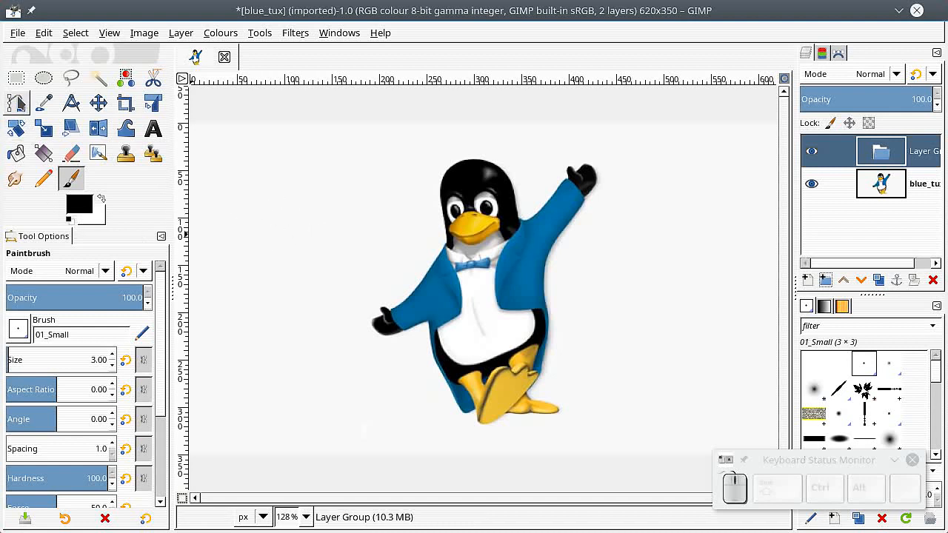
left_click(16, 102)
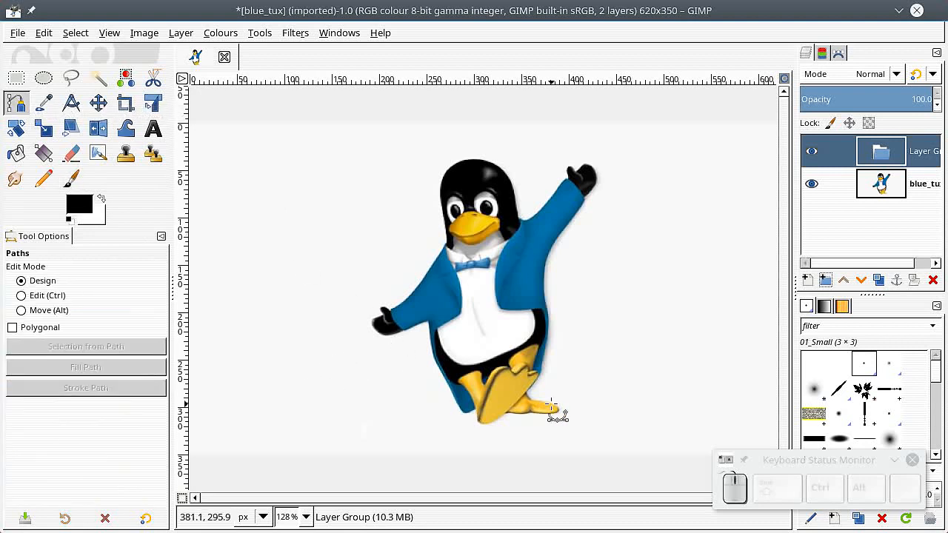
left_click(606, 408)
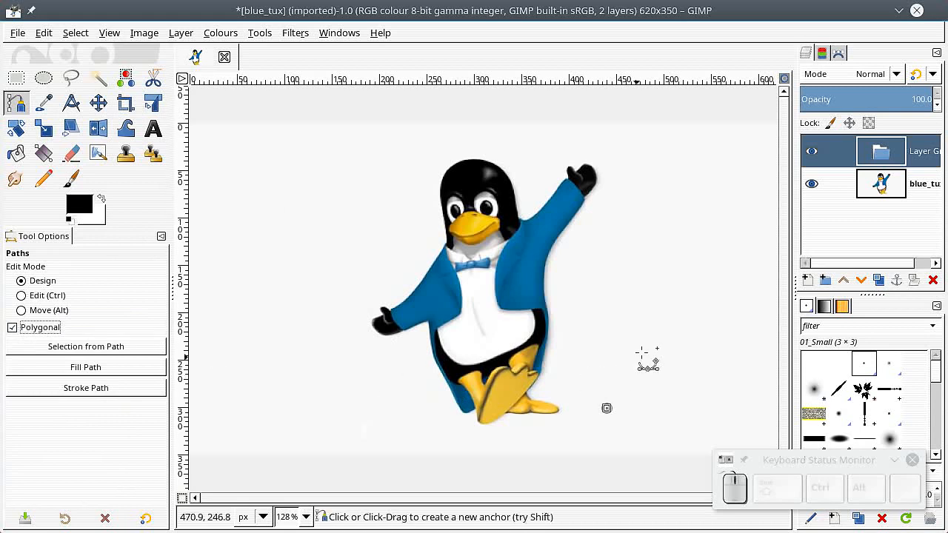
left_click(671, 178)
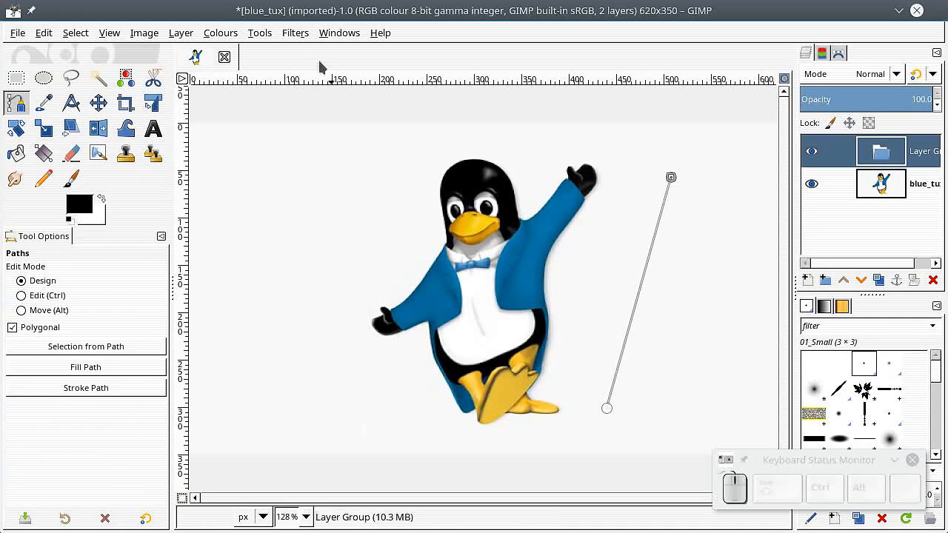
- Draw a black double-headed arrow along the path with the Arrow-set-size script, using a wing length of 20 pixels
left_click(259, 34)
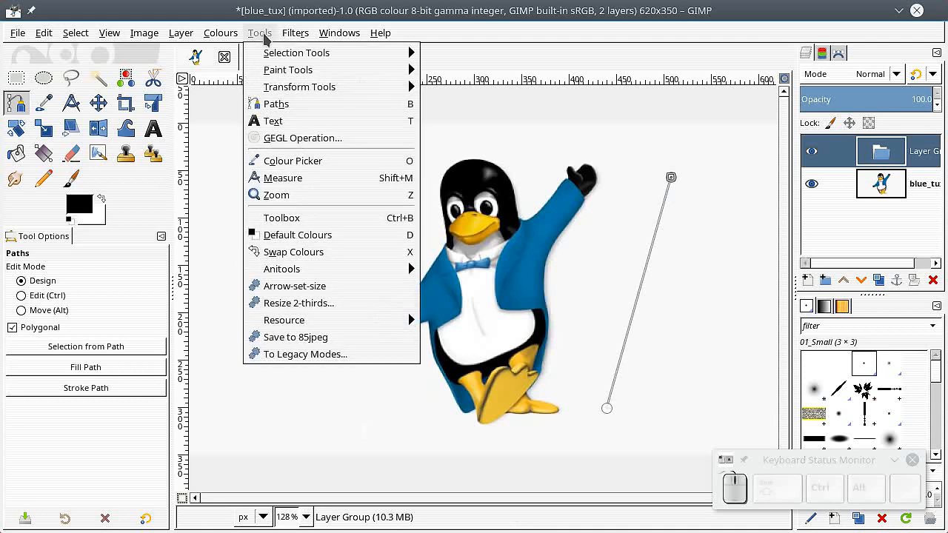
left_click(300, 291)
left_click_drag(522, 42, 330, 41)
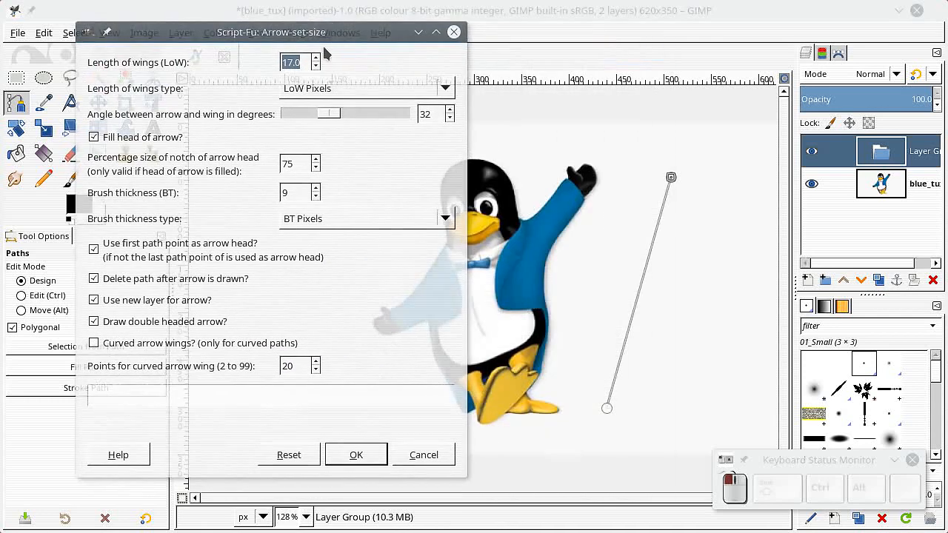
left_click(316, 59)
left_click(316, 59)
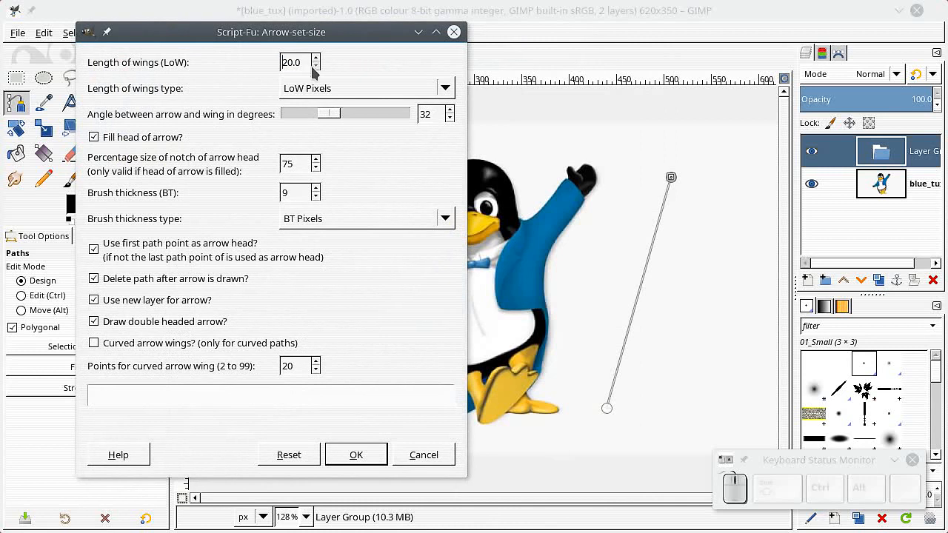
left_click(96, 324)
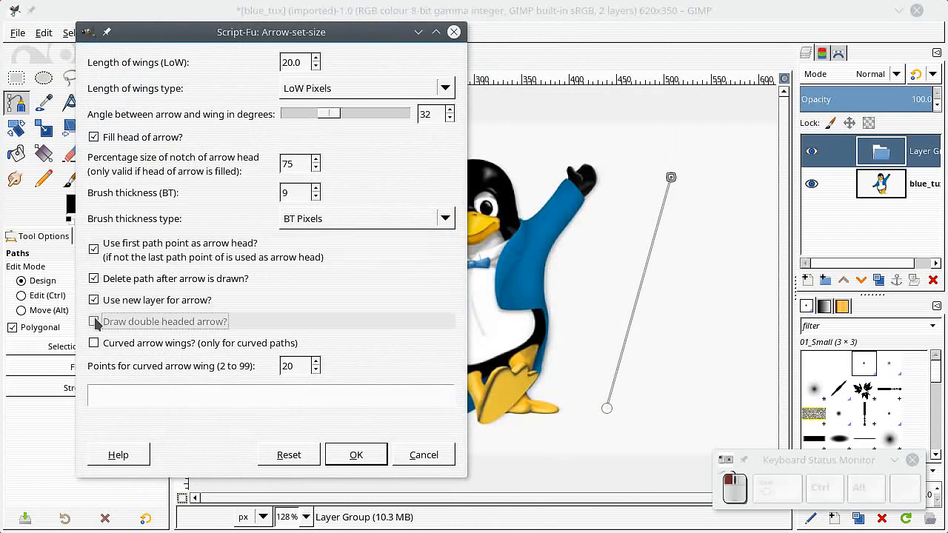
left_click(94, 322)
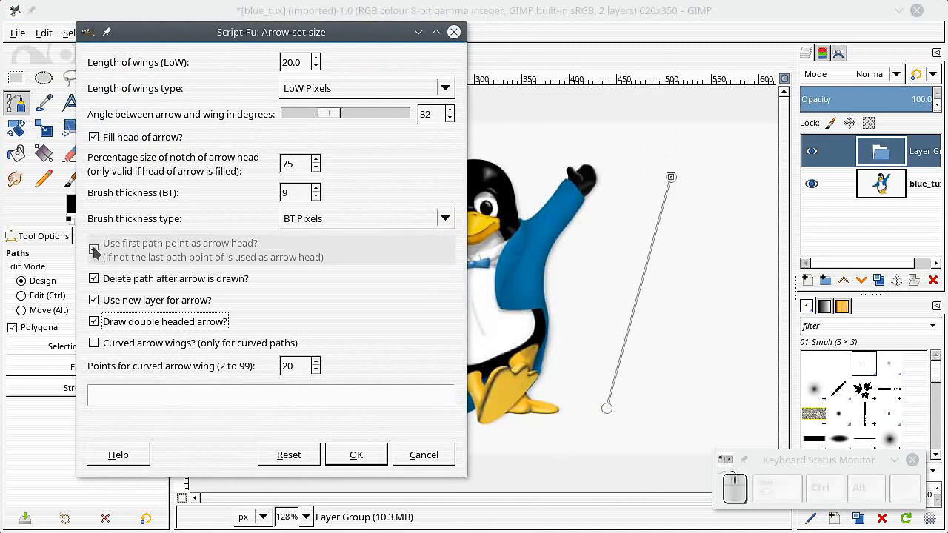
left_click(94, 250)
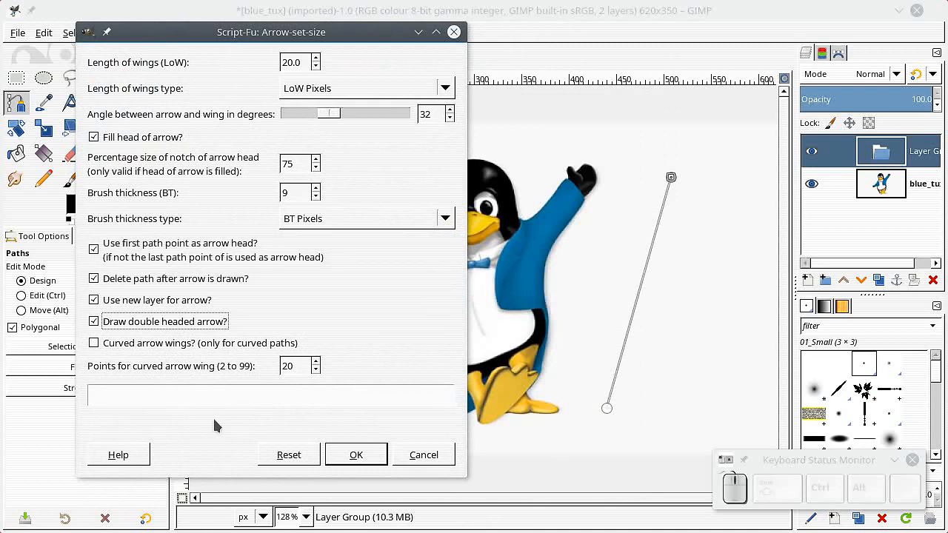
left_click(351, 459)
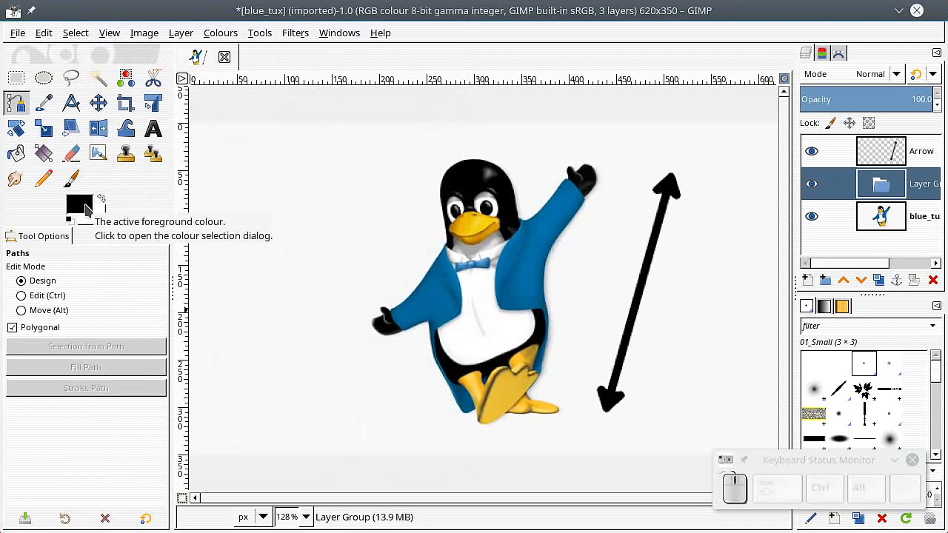
- Undo the black arrow and set the foreground colour to red (ff0000)
key("ctrl+z")
left_click(87, 209)
left_click(514, 308)
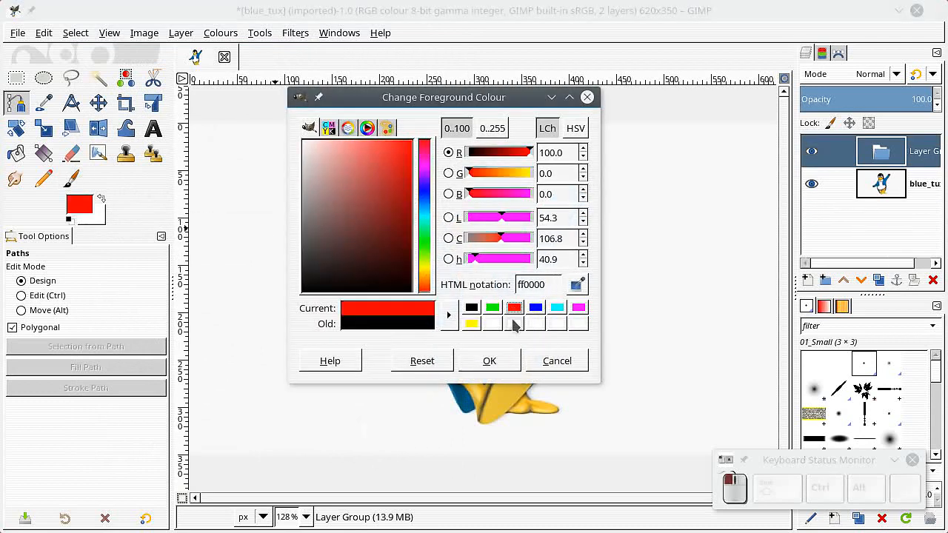
left_click(490, 361)
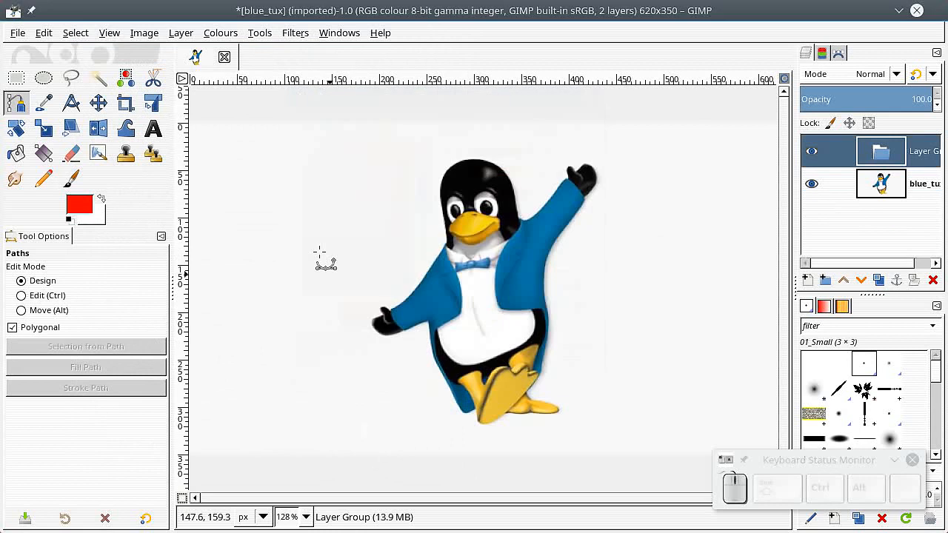
- Draw the arrow in red with the same Arrow-set-size settings and move its layer into the layer group
left_click(265, 36)
left_click(285, 286)
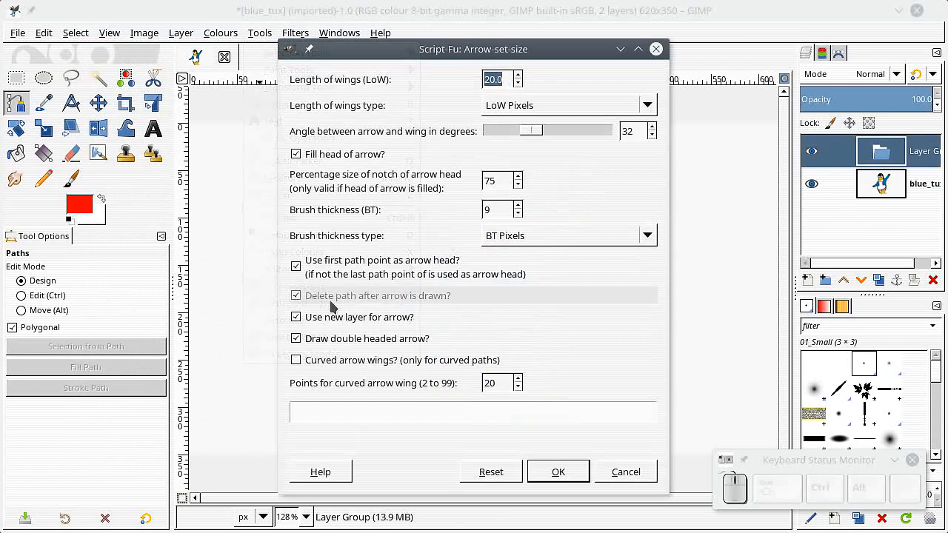
left_click(558, 471)
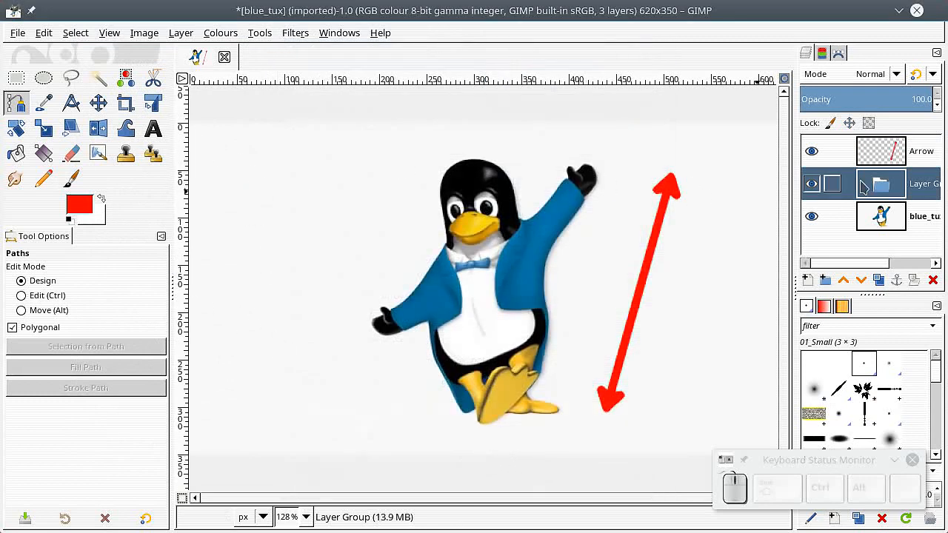
left_click_drag(877, 152, 890, 186)
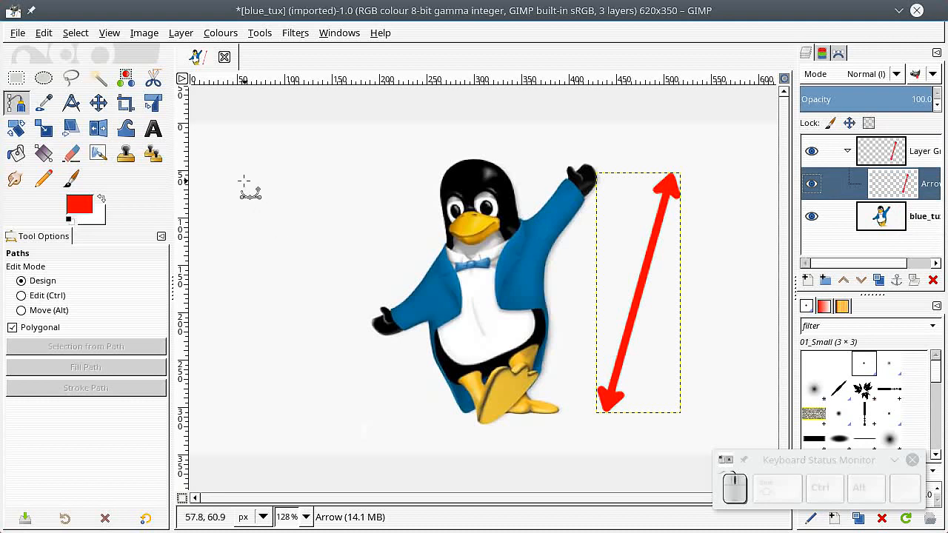
- Add the text "some text" beside the penguin in blue, using the Lato font at 48 px
left_click(152, 129)
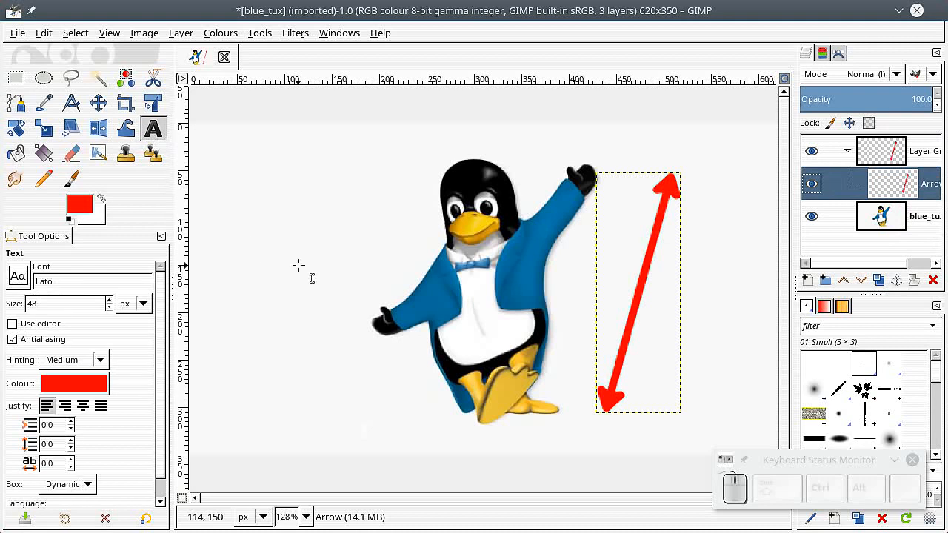
left_click(257, 252)
left_click(82, 208)
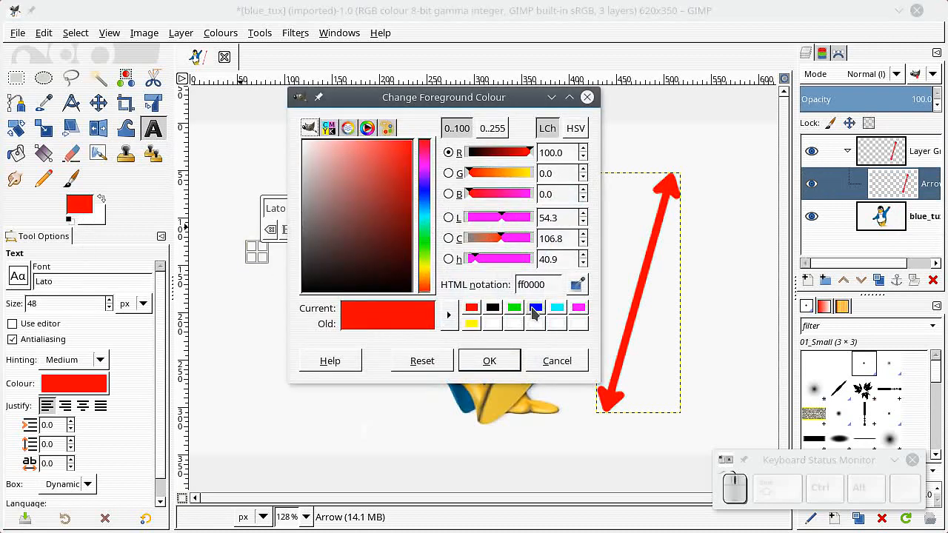
left_click(535, 307)
left_click(490, 360)
left_click(243, 276)
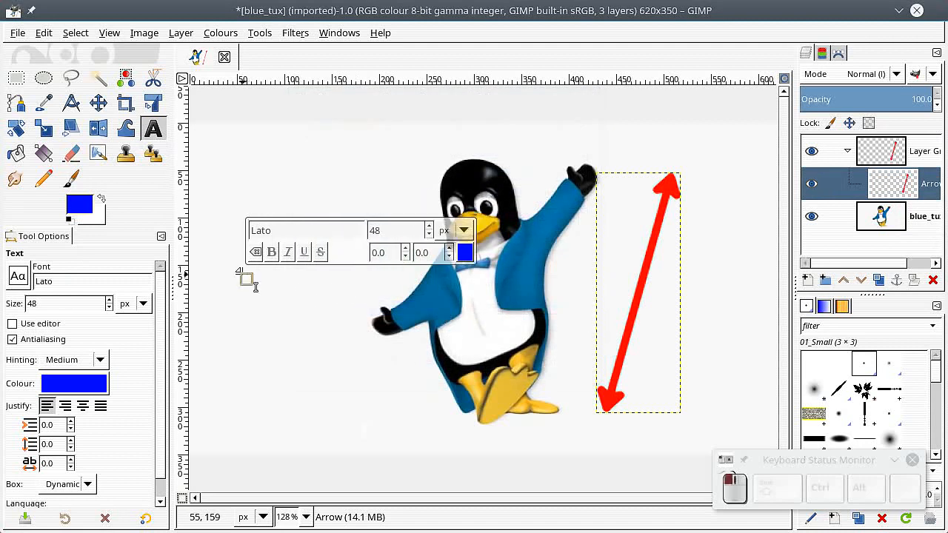
type("some ")
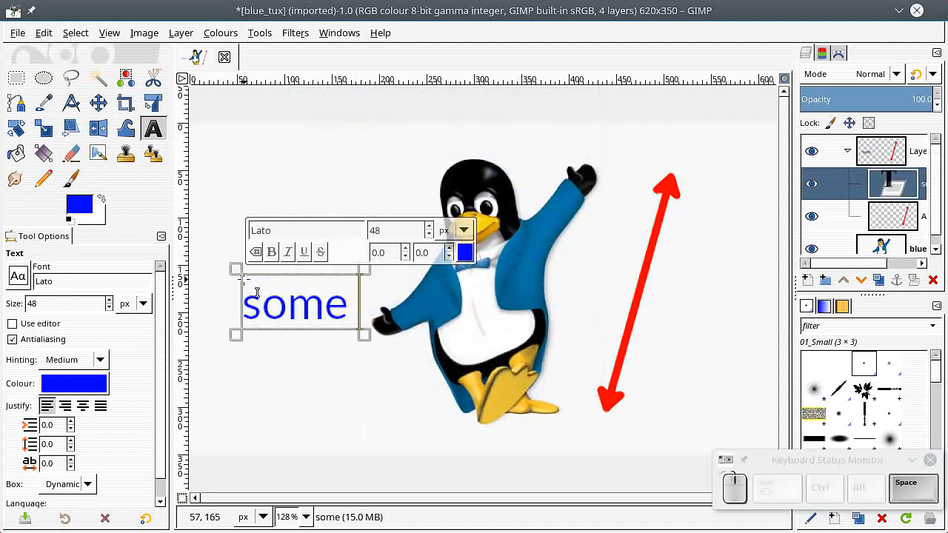
type("text")
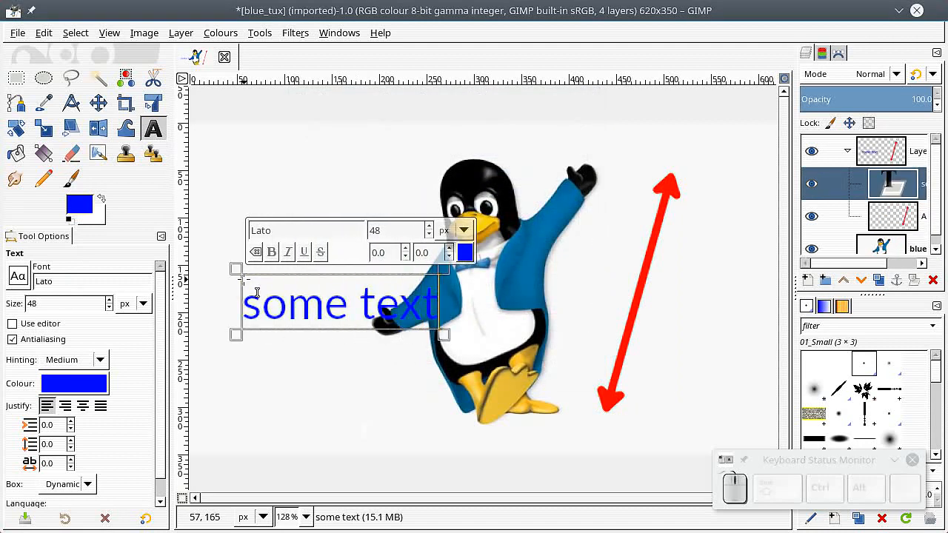
- Set the text size to 36 px and move the text across the middle of the red arrow
scroll(108, 308, "down", 9)
scroll(109, 311, "down", 3)
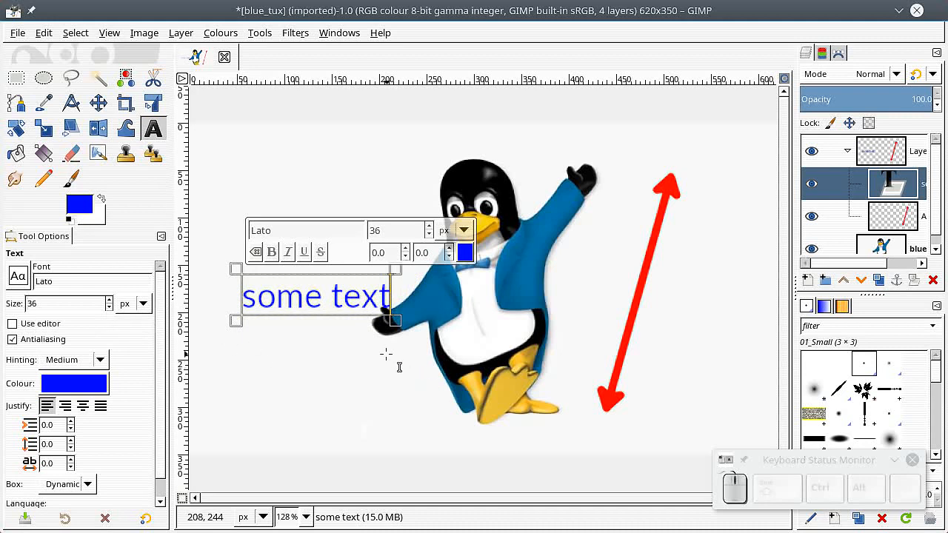
key("ctrl+alt")
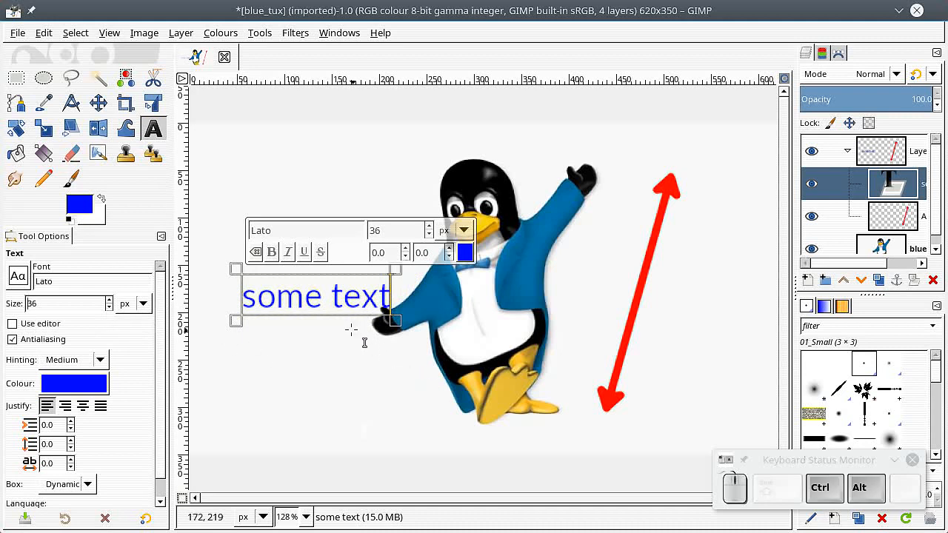
left_click_drag(356, 319, 687, 307)
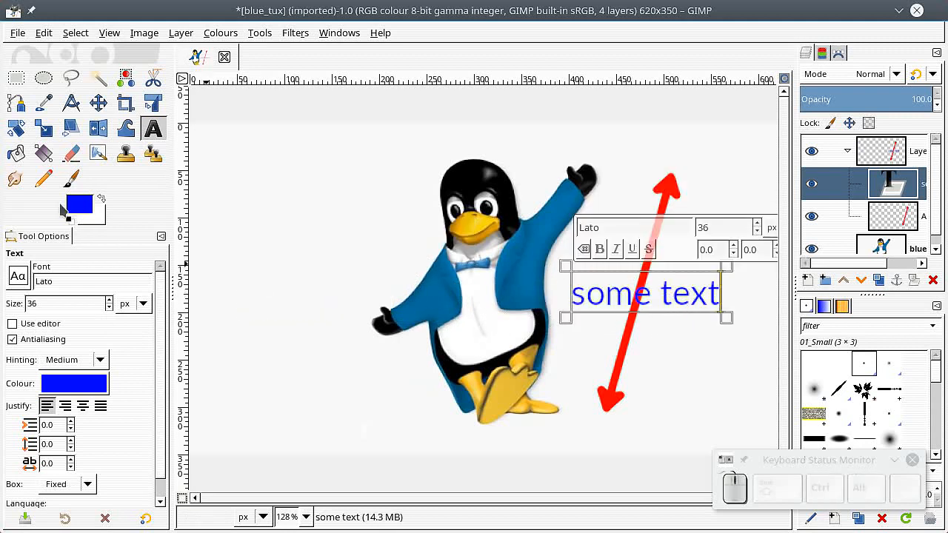
- Reposition the text layer slightly up over the arrow with the Move tool set to move the active layer
left_click(98, 103)
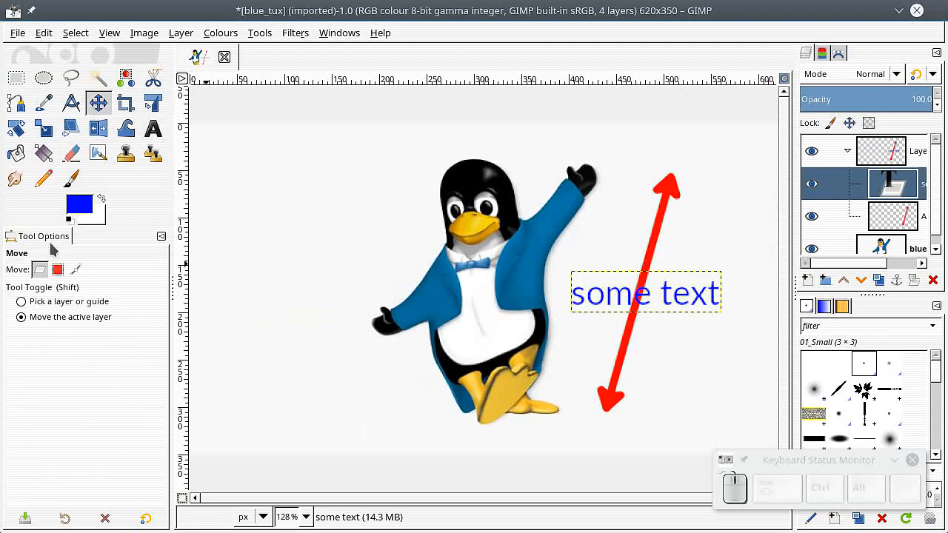
left_click(37, 322)
left_click(21, 304)
left_click(21, 316)
left_click_drag(676, 302, 661, 290)
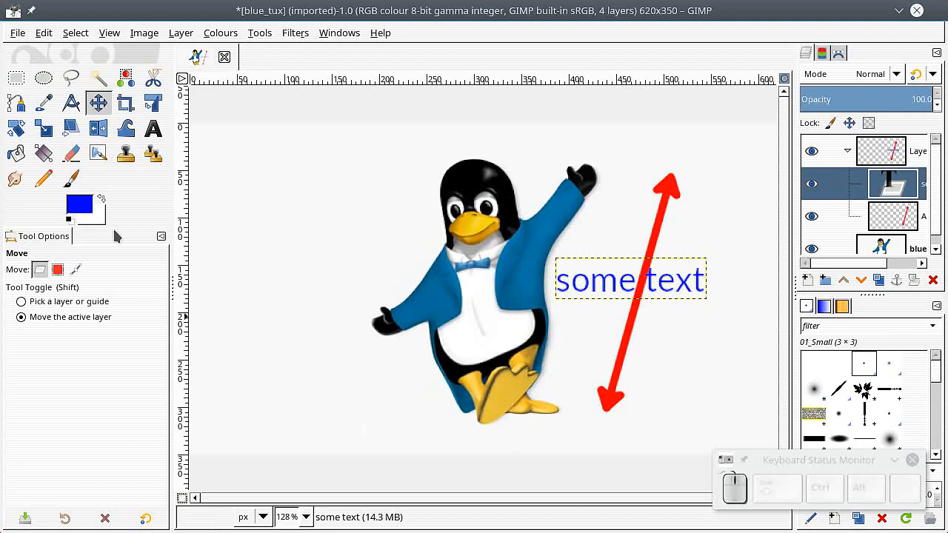
- Set up the Rotate tool with Adjust clipping and Number of lines guides
left_click(16, 129)
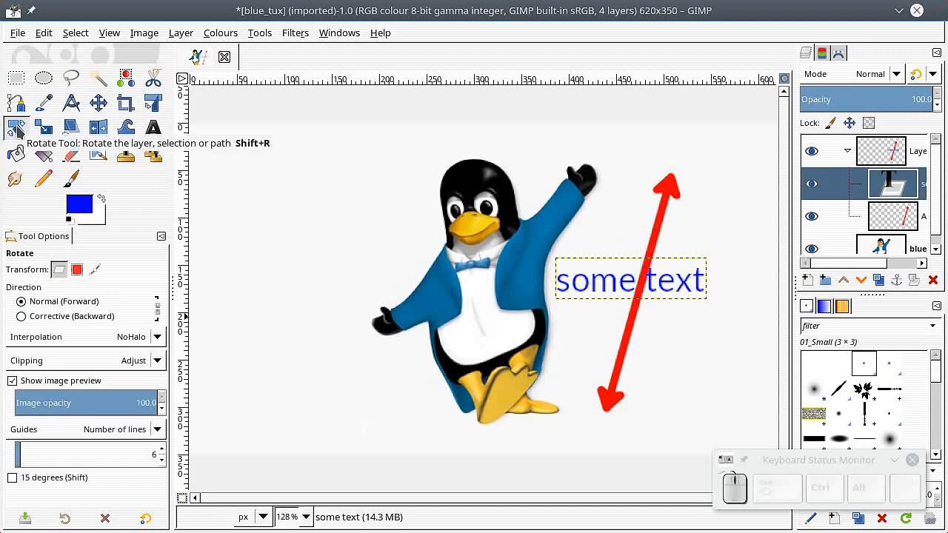
left_click(158, 362)
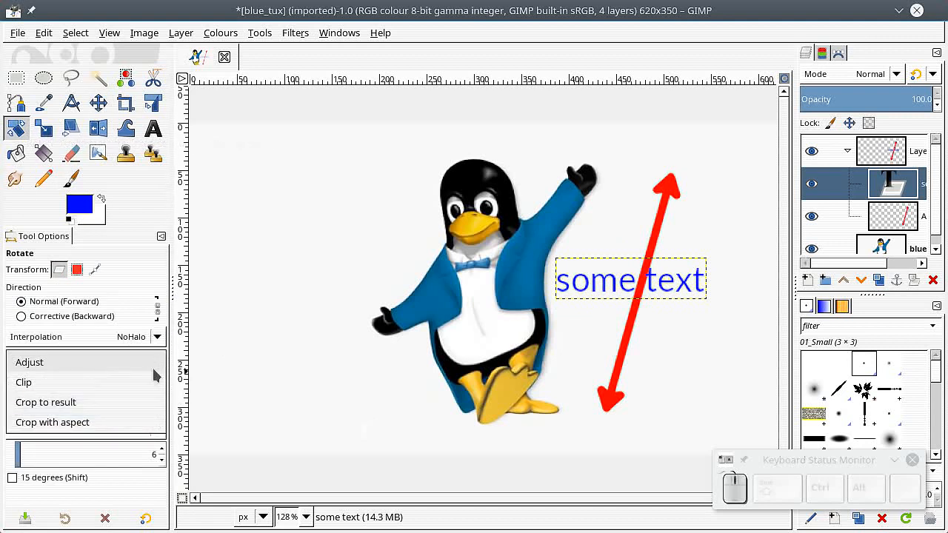
left_click(158, 383)
left_click(157, 362)
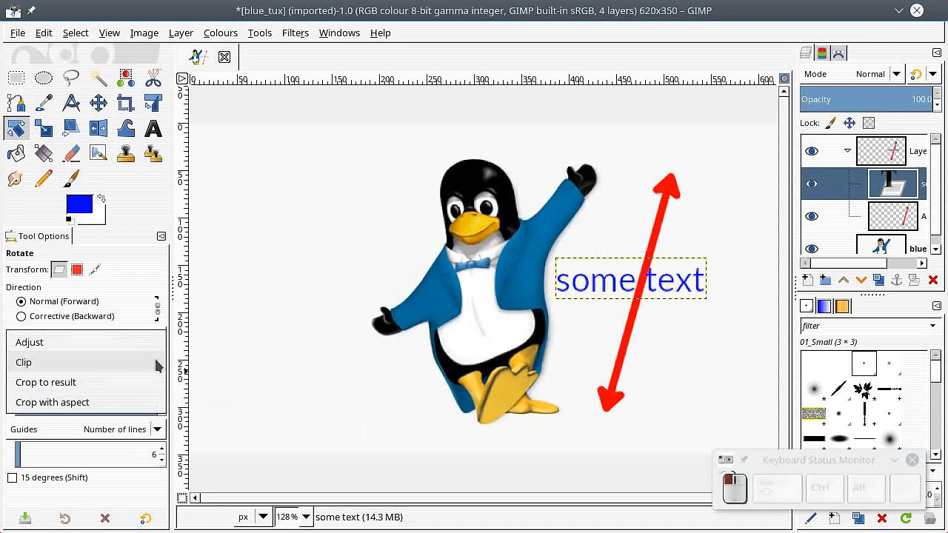
left_click(158, 343)
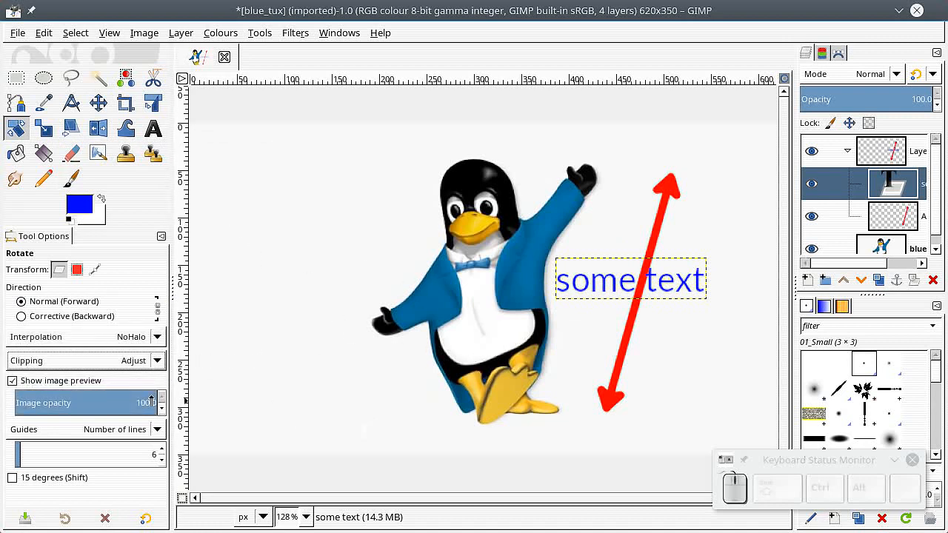
left_click(136, 431)
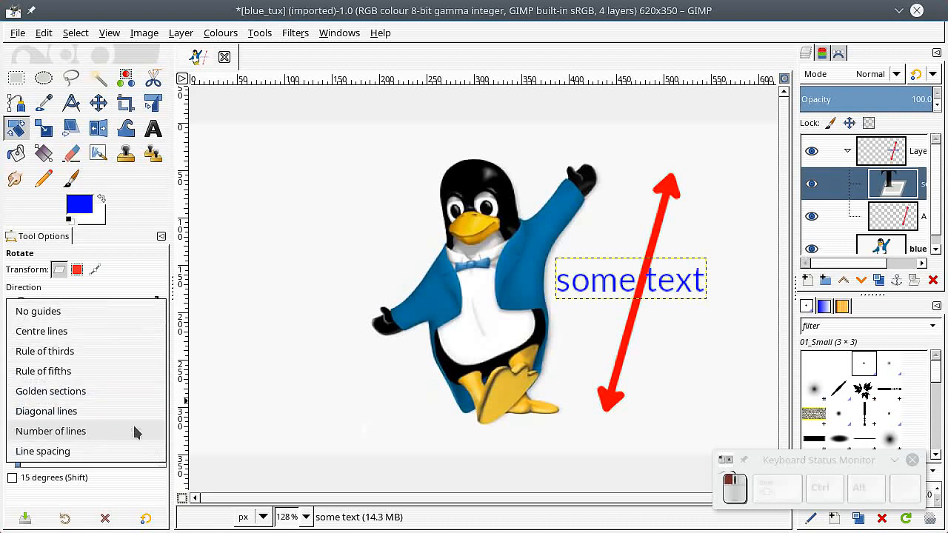
left_click(115, 429)
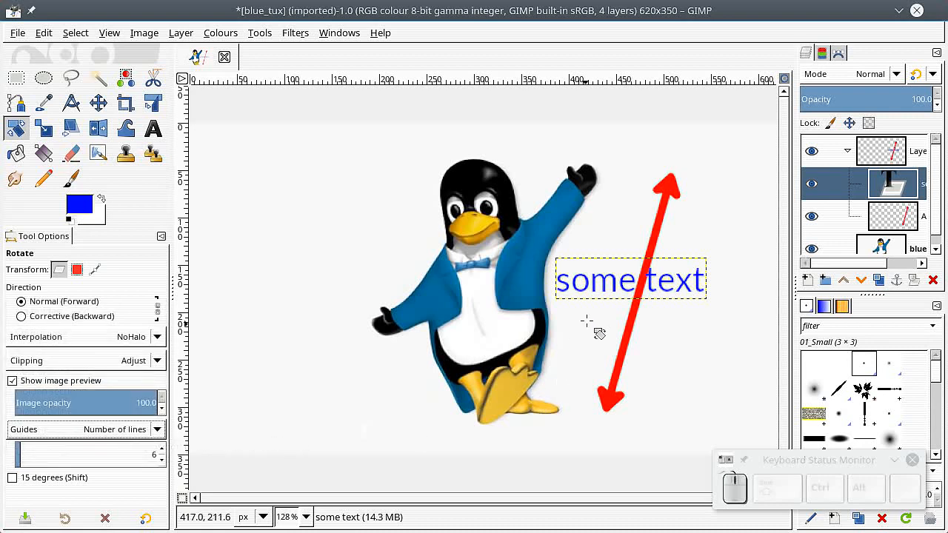
- Rotate the text layer by about -72.65° around its centre so the text runs parallel to the red arrow
left_click(614, 290)
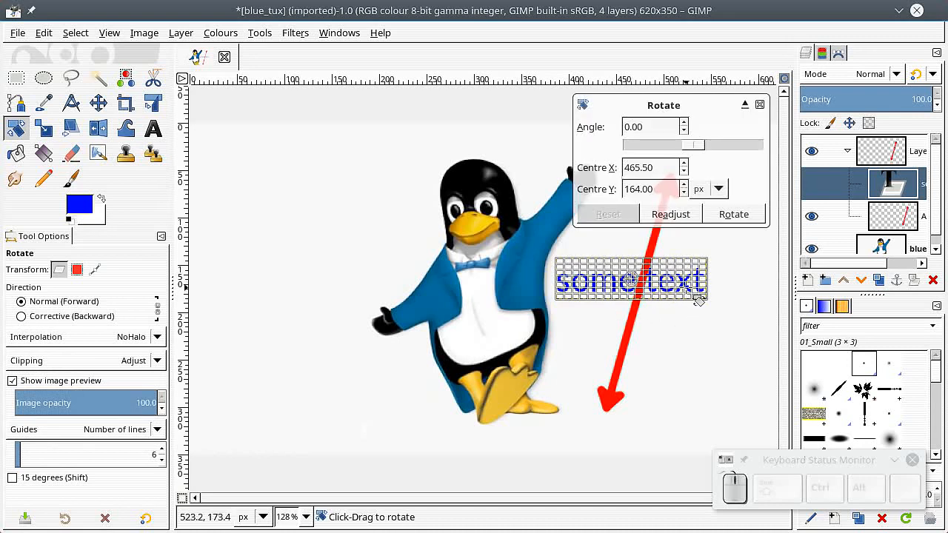
left_click_drag(698, 303, 688, 212)
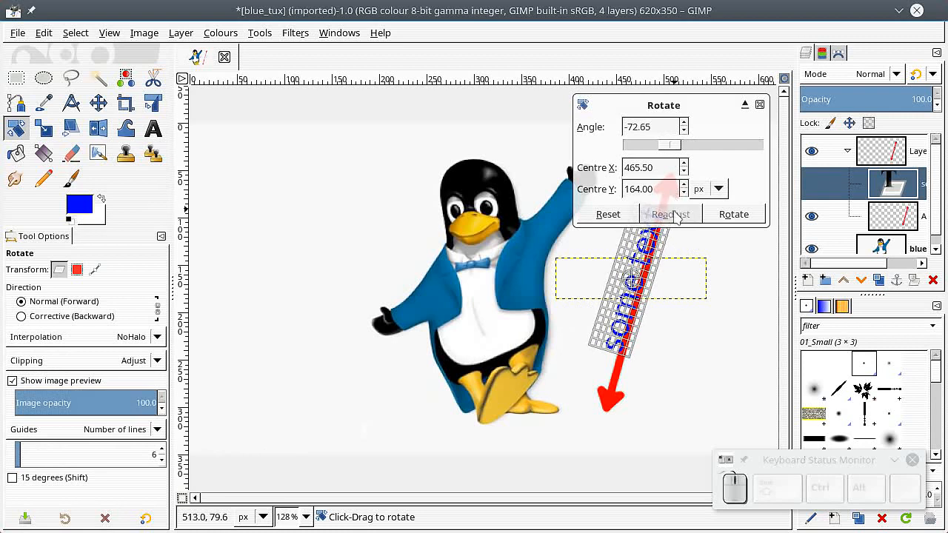
scroll(659, 301, "up", 2, "ctrl")
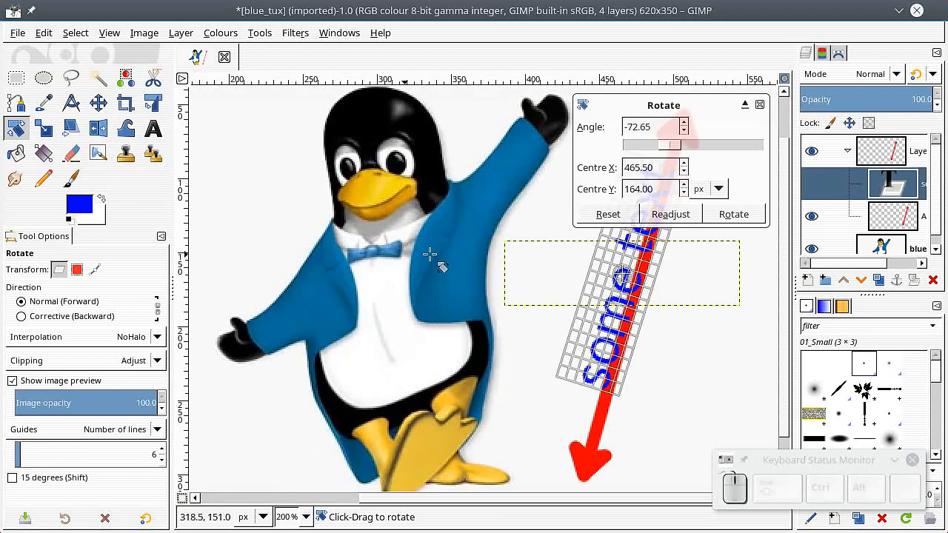
left_click(747, 214)
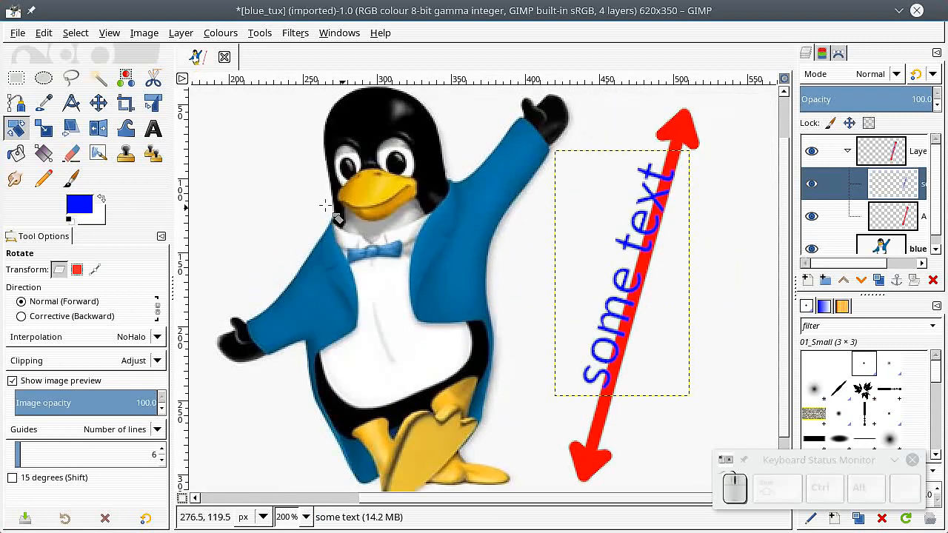
- Move the rotated text just left of the arrow's shaft and fine-tune its rotation by about -1.1° to match the arrow's slope
left_click(98, 103)
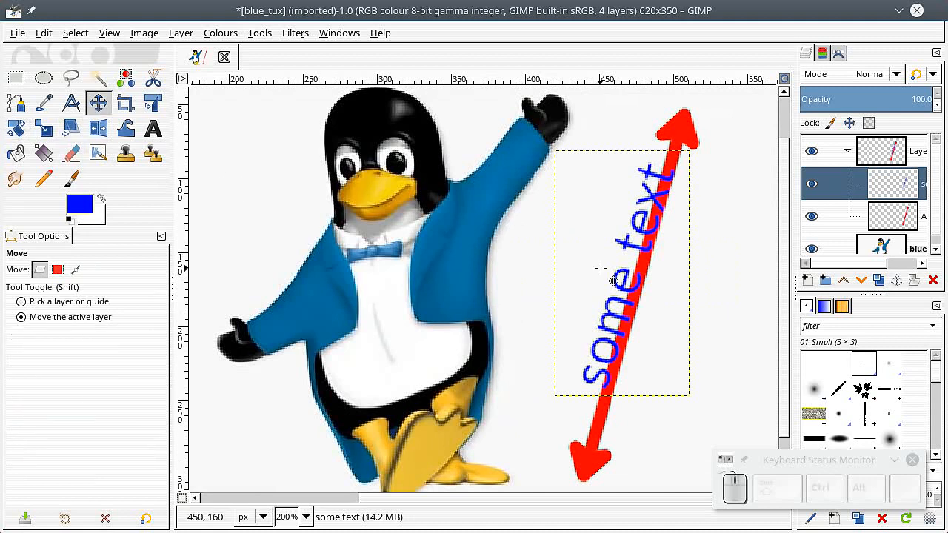
left_click_drag(633, 282, 615, 293)
left_click(16, 128)
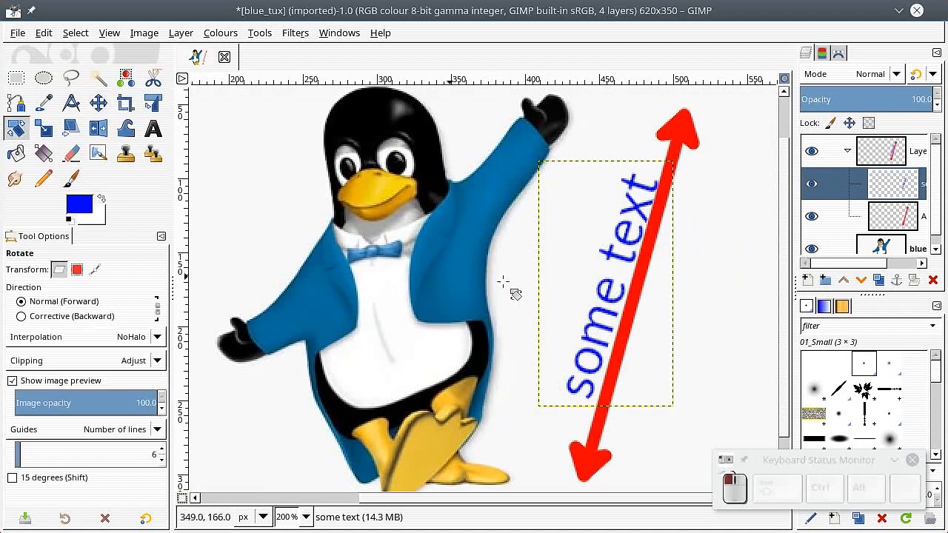
left_click(647, 272)
left_click_drag(593, 338, 608, 351)
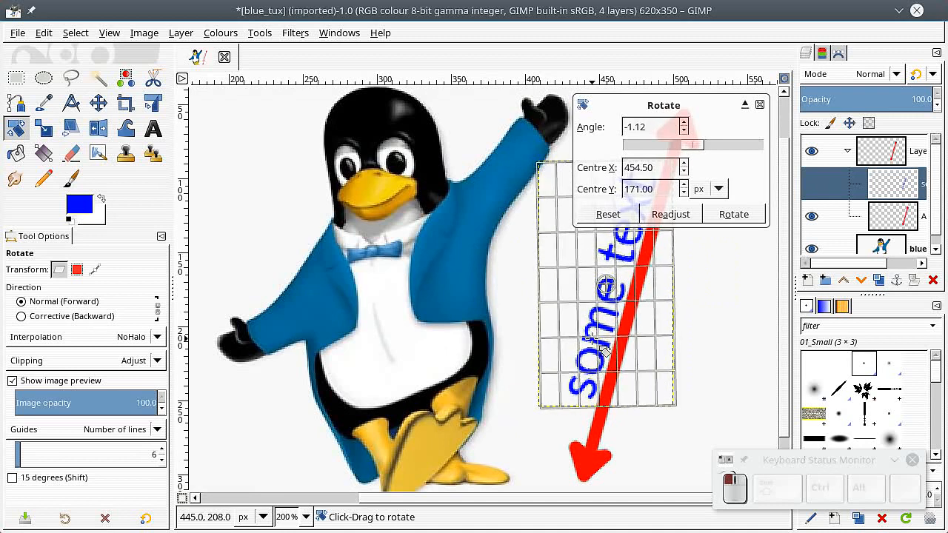
left_click(731, 214)
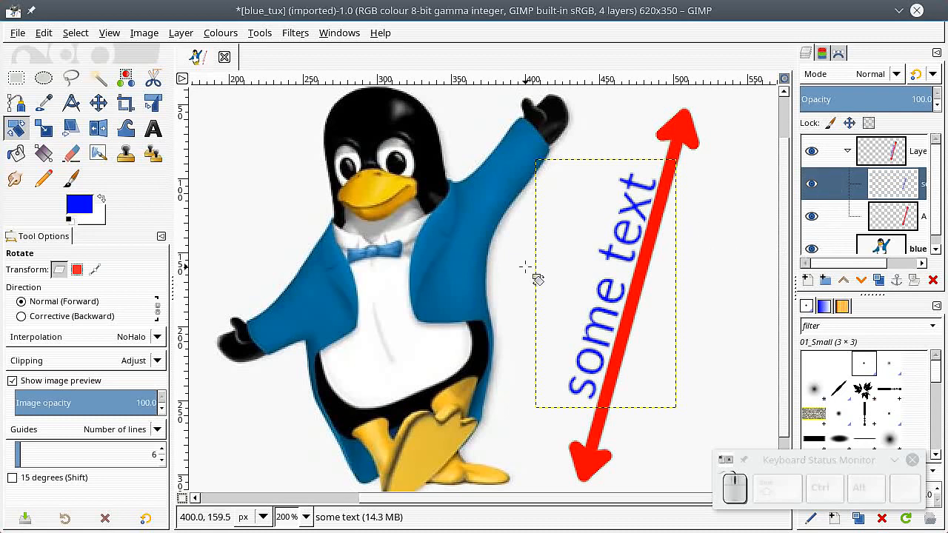
- Select the layer group and move the arrow and text together to the empty area left of the penguin
left_click(888, 160)
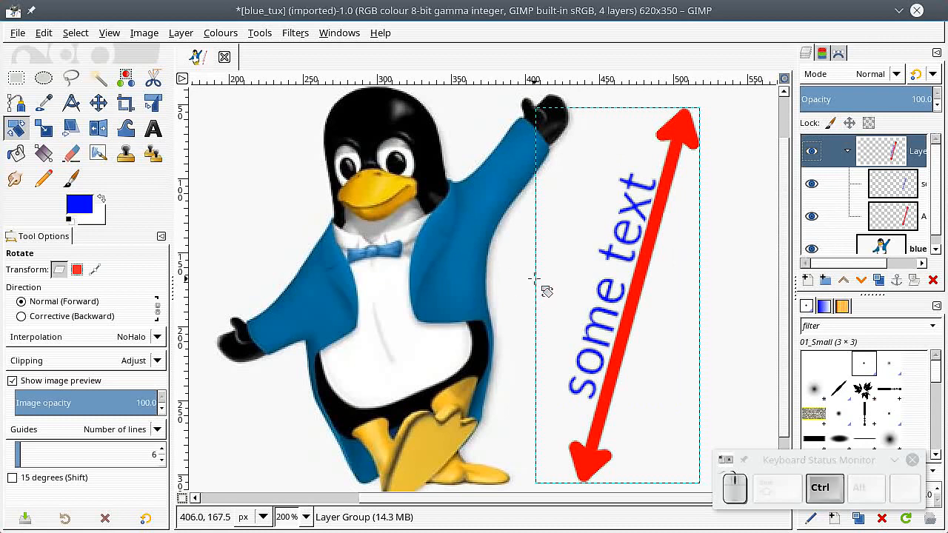
scroll(531, 280, "down", 2)
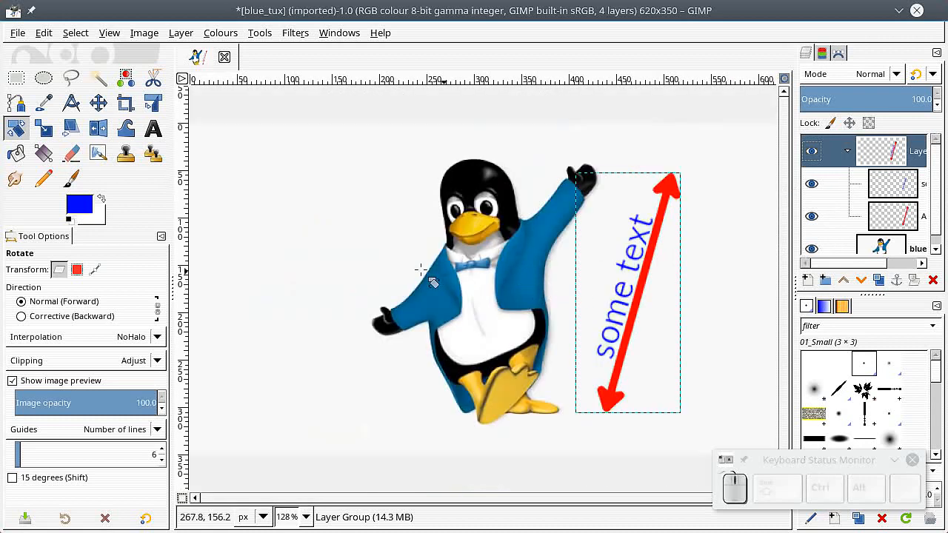
left_click(99, 104)
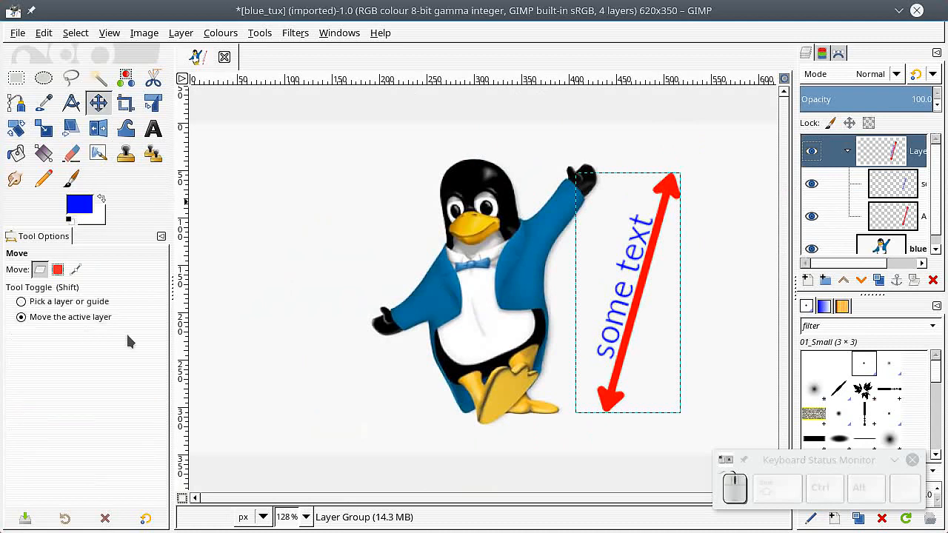
left_click_drag(592, 302, 310, 265)
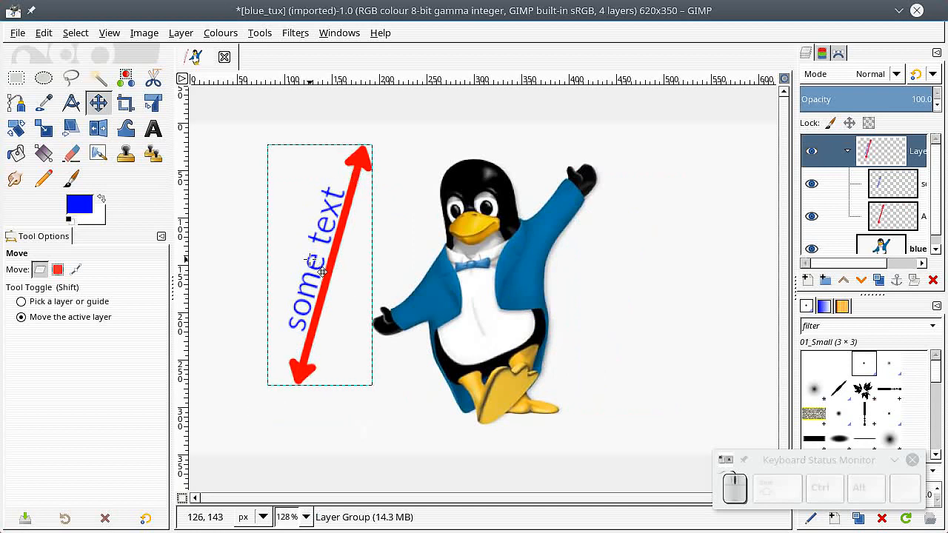
- Rotate the whole layer group clockwise so the arrow slopes diagonally up towards the penguin's head
left_click(17, 128)
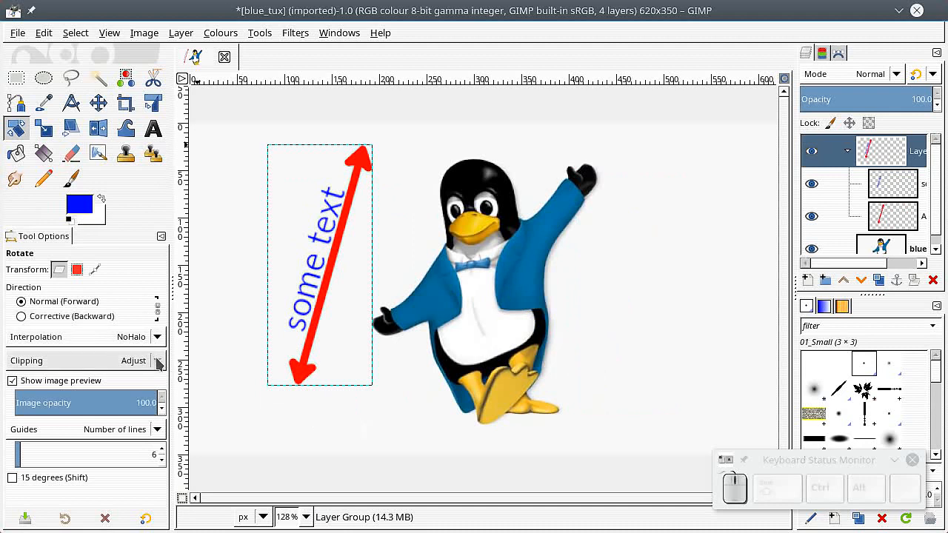
left_click_drag(360, 224, 385, 242)
left_click(733, 214)
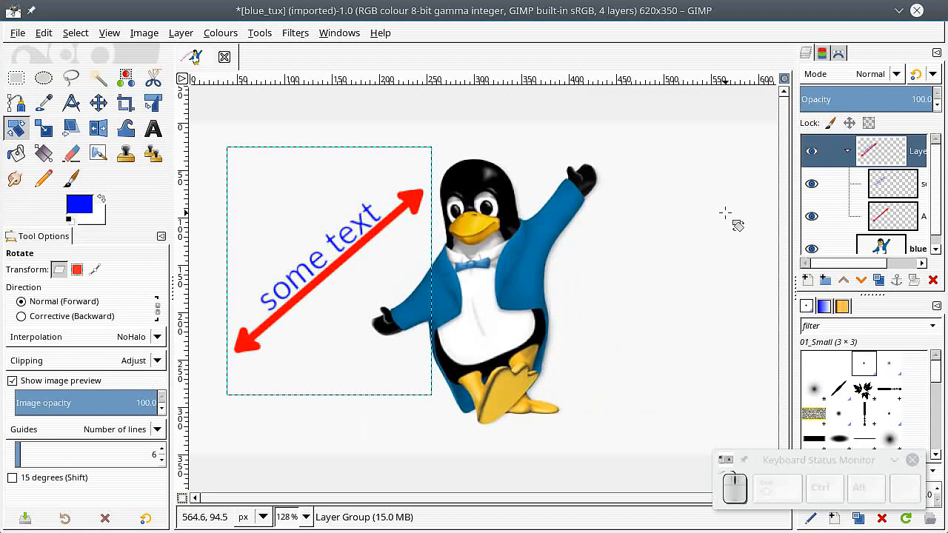
- Hide and show again first the text layer, then the arrow layer inside the group to check each one
left_click(812, 183)
left_click(811, 184)
left_click(812, 216)
left_click(811, 216)
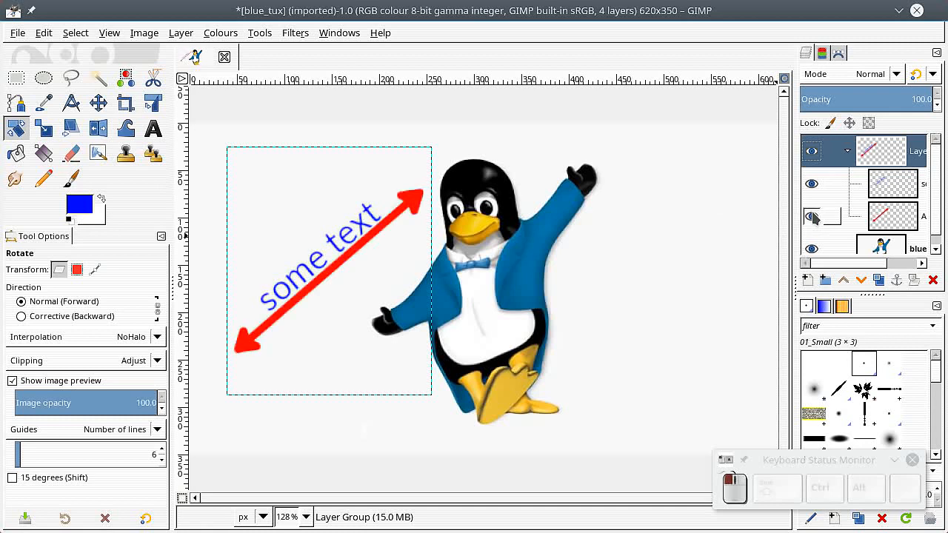